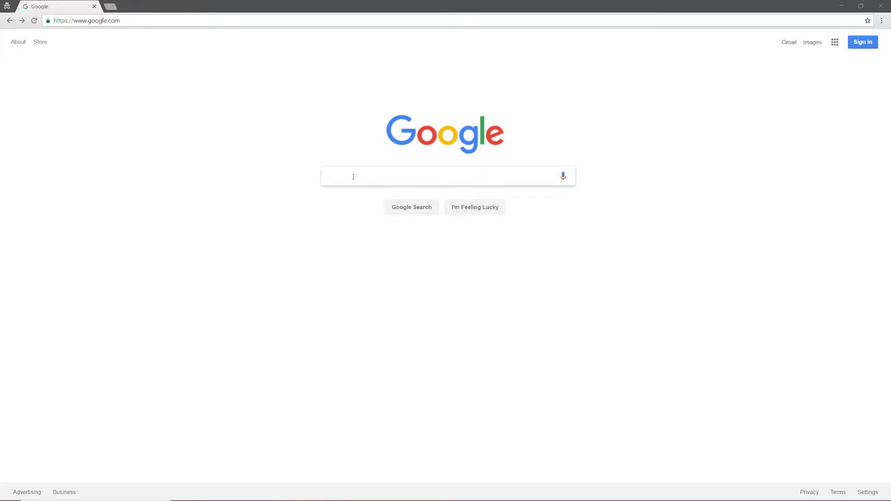
- Search Google for 'jdk download' and open Oracle's Java SE Downloads result
{"action": "type", "text": "jdk fo"}
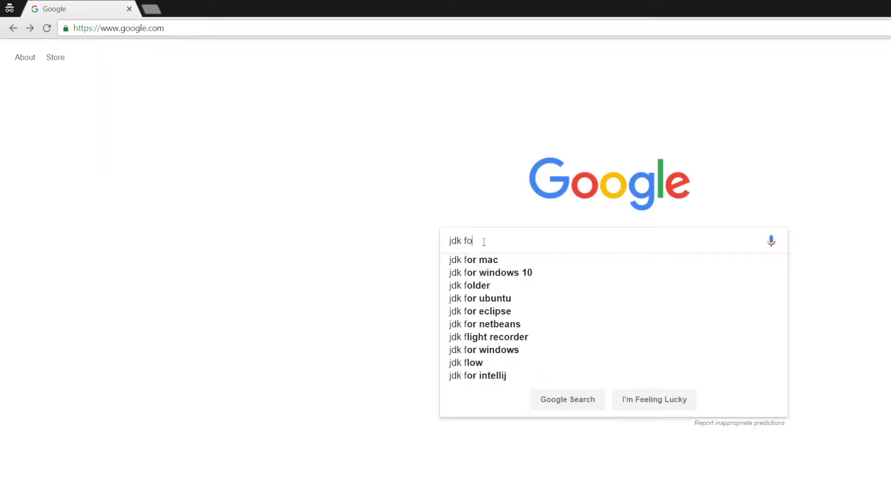
{"action": "key", "text": "BackSpace"}
{"action": "key", "text": "BackSpace"}
{"action": "type", "text": "dow"}
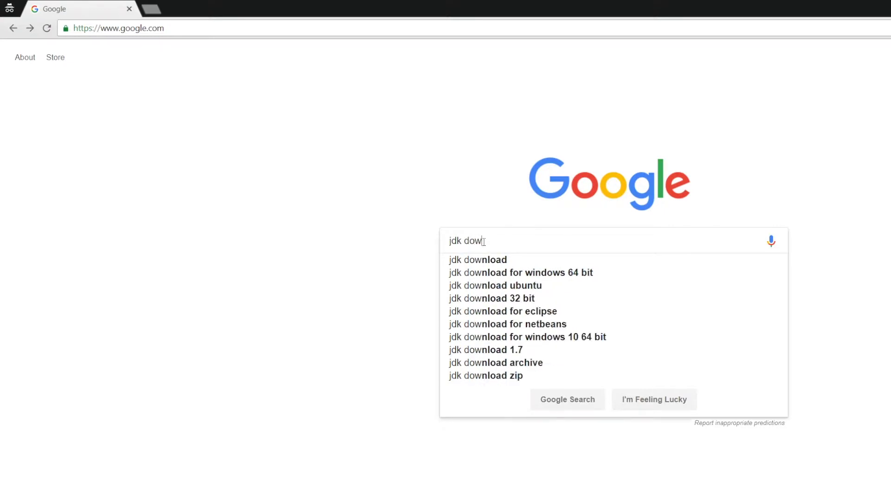
{"action": "key", "text": "Down"}
{"action": "key", "text": "Return"}
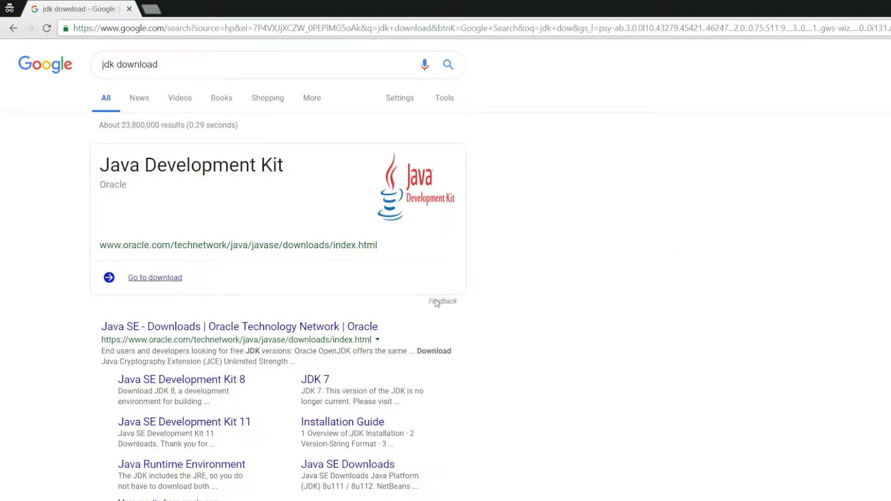
{"action": "left_click", "coordinate": [307, 328]}
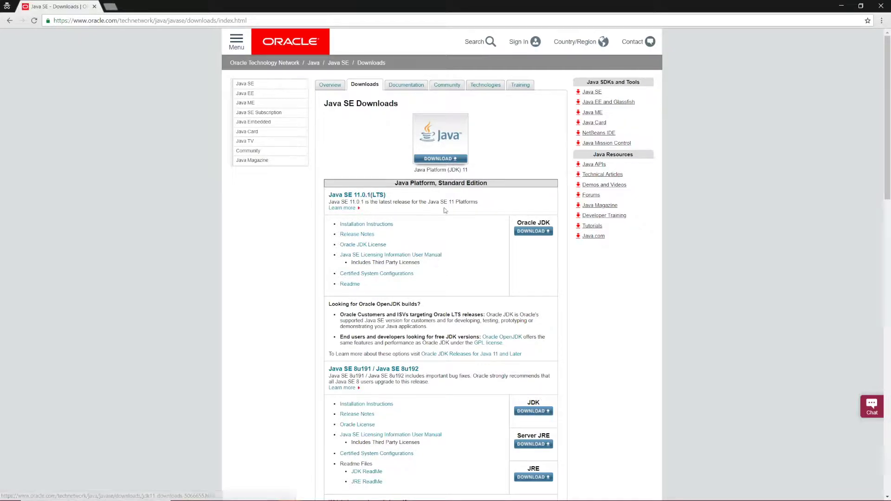
- Accept the Oracle JDK 11 license and download jdk-11.0.1_windows-x64_bin.exe to the desktop
{"action": "left_click", "coordinate": [534, 232]}
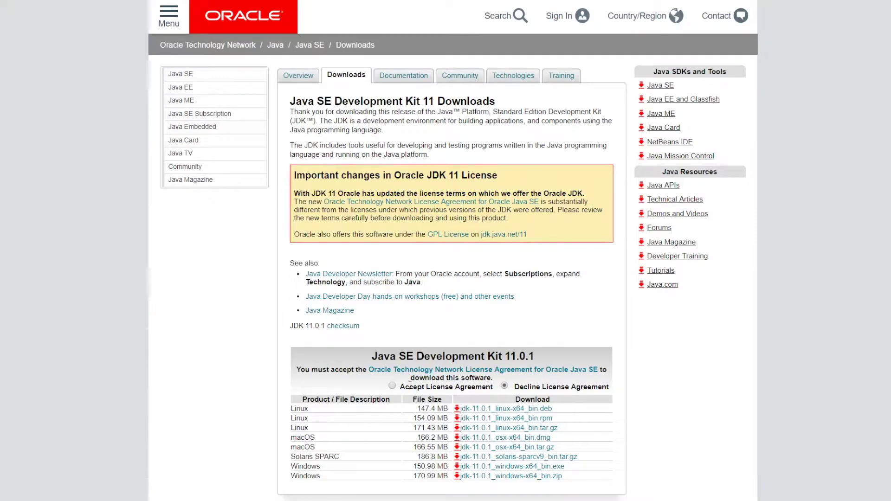
{"action": "left_click", "coordinate": [393, 386]}
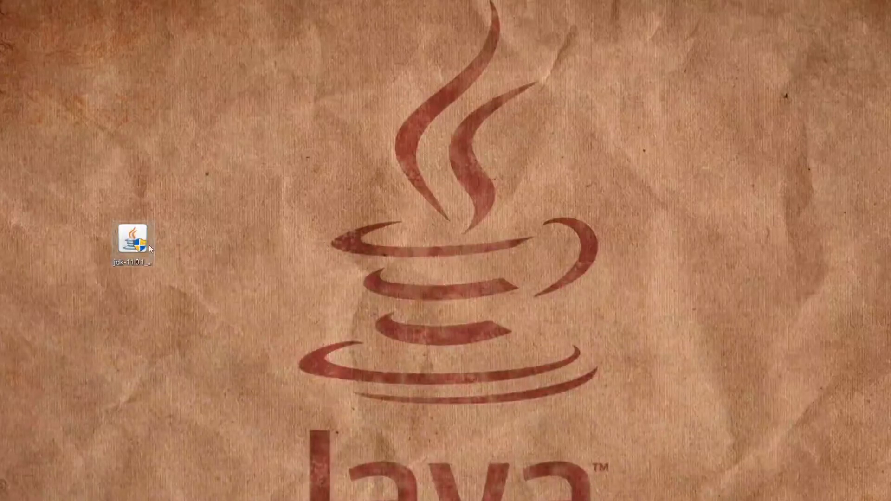
{"action": "left_click", "coordinate": [149, 249]}
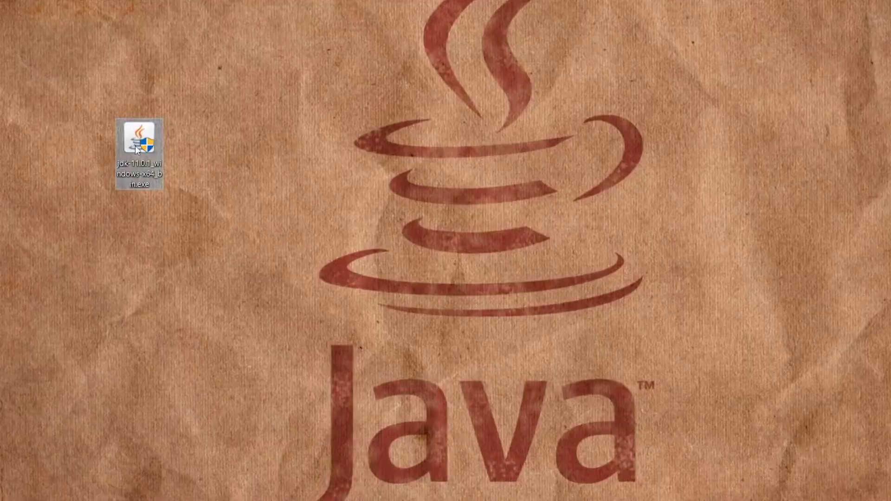
- Move the jdk-11.0.1 installer icon further right on the desktop
{"action": "left_click_drag", "start_coordinate": [144, 140], "coordinate": [193, 141]}
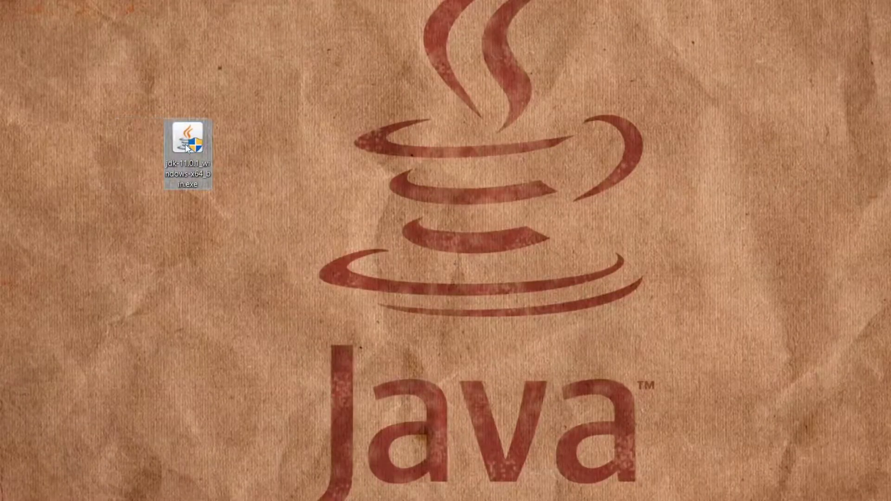
{"action": "left_click", "coordinate": [149, 92]}
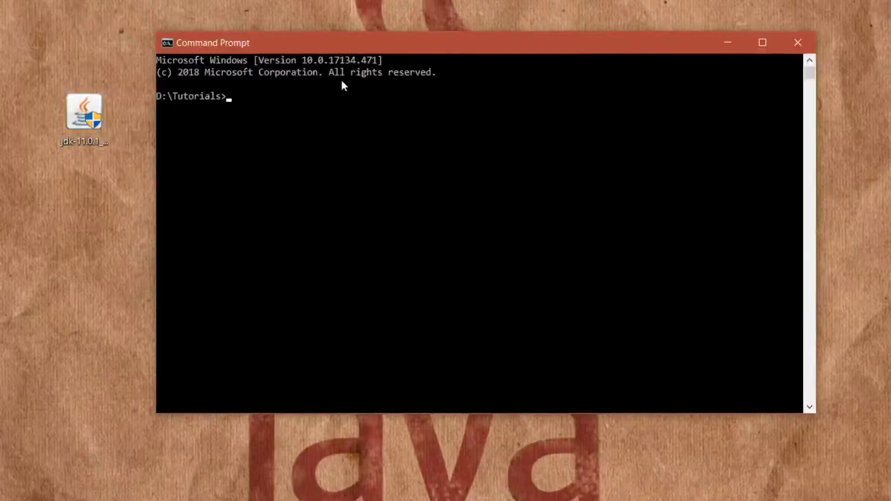
- Run javac -version in Command Prompt, which reports javac is not recognized
{"action": "type", "text": "javac -vers"}
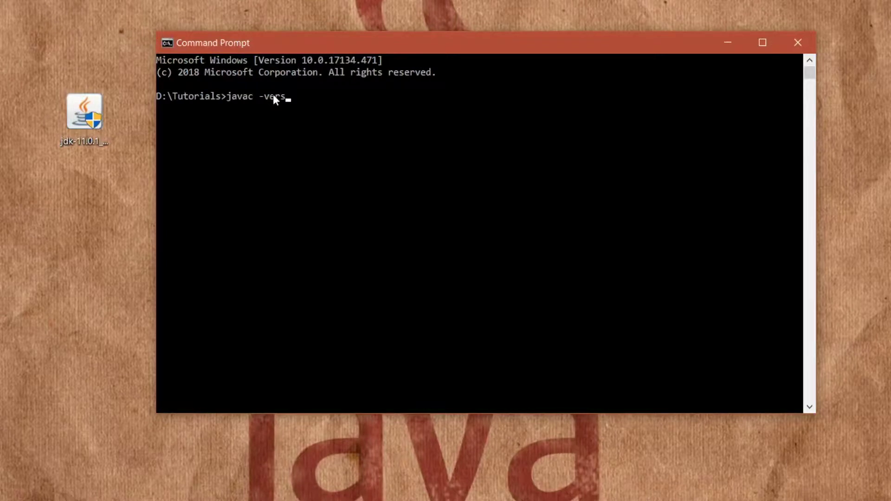
{"action": "type", "text": "ion"}
{"action": "key", "text": "Return"}
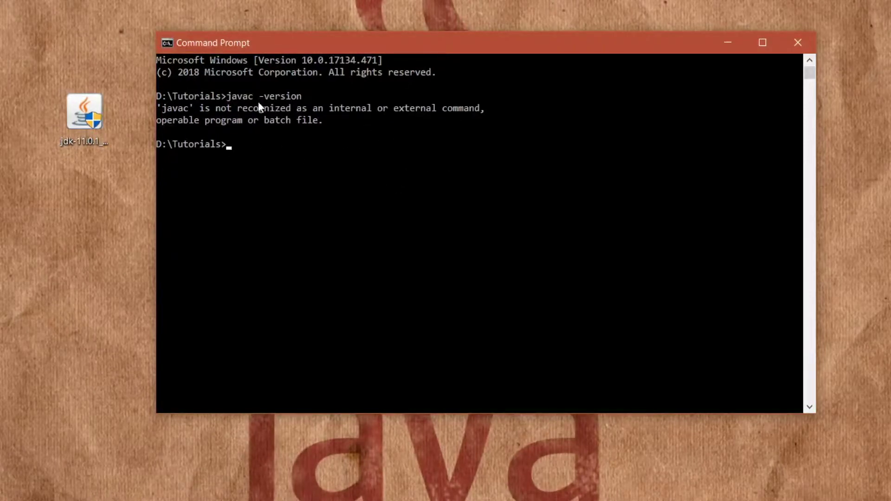
{"action": "left_click_drag", "start_coordinate": [288, 43], "coordinate": [259, 69]}
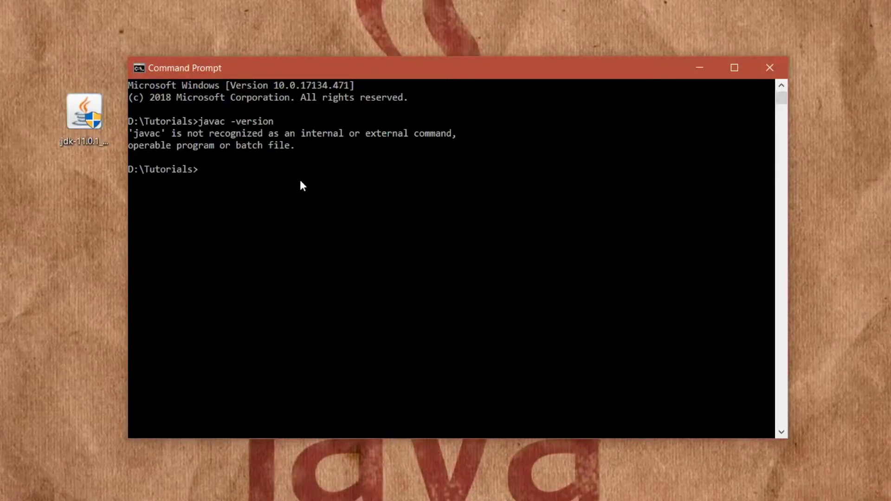
{"action": "left_click_drag", "start_coordinate": [297, 68], "coordinate": [354, 49]}
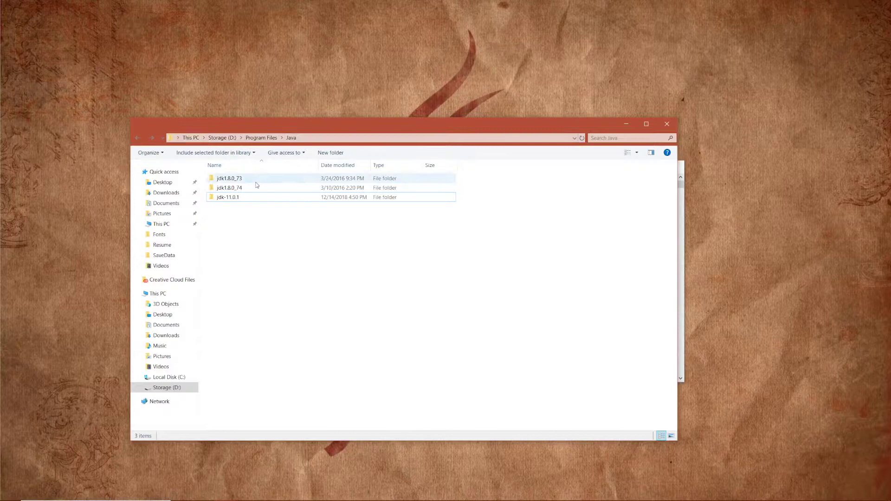
- Open the jdk-11.0.1 folder and then its bin folder in File Explorer
{"action": "left_click", "coordinate": [237, 200]}
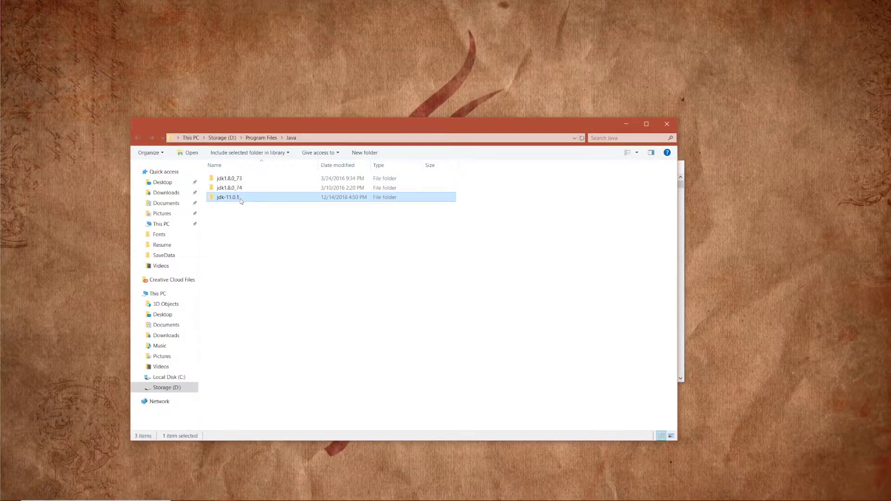
{"action": "double_click", "coordinate": [241, 199]}
{"action": "left_click", "coordinate": [239, 180]}
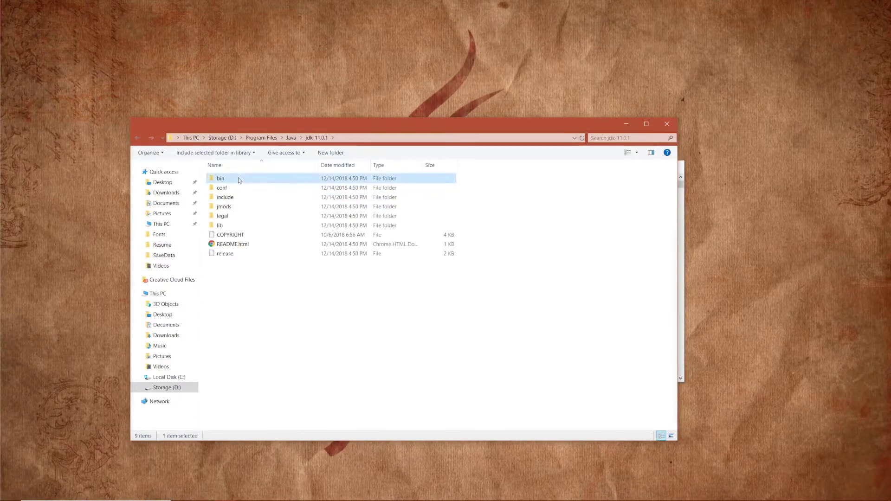
{"action": "double_click", "coordinate": [239, 180]}
- Copy the path D:\Program Files\Java\jdk-11.0.1\bin from the address bar and close Explorer
{"action": "left_click", "coordinate": [357, 138]}
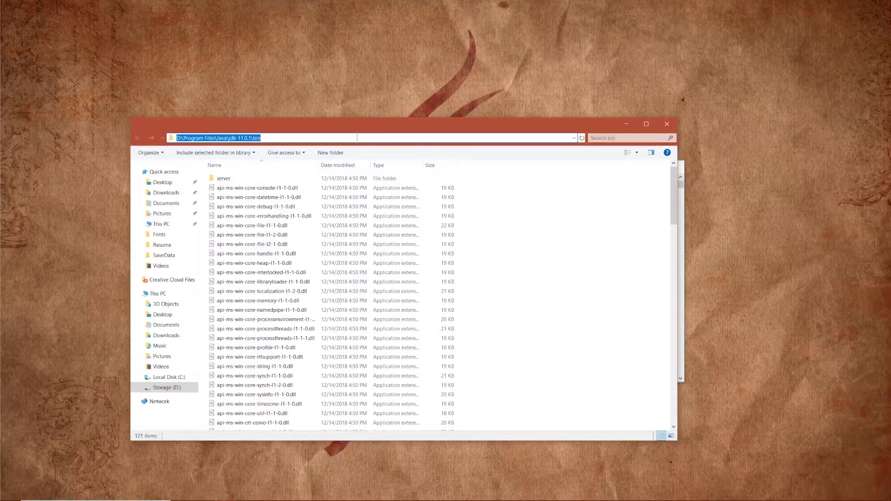
{"action": "right_click", "coordinate": [205, 136]}
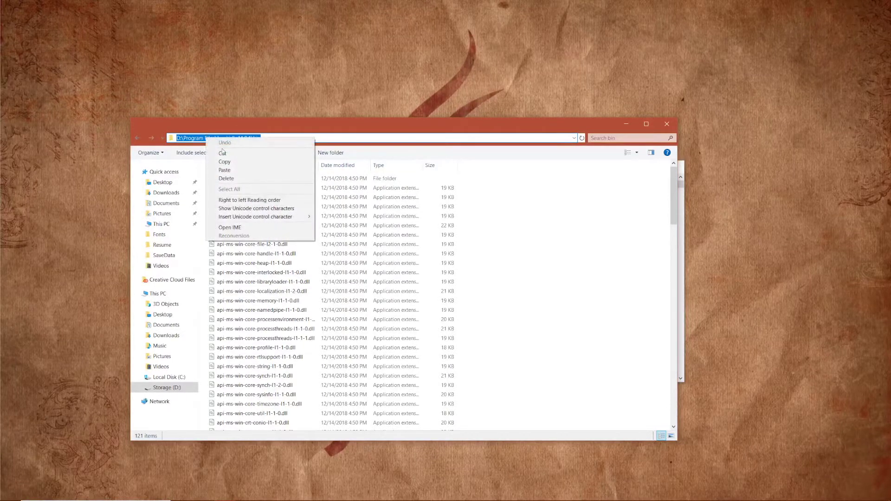
{"action": "left_click", "coordinate": [232, 162]}
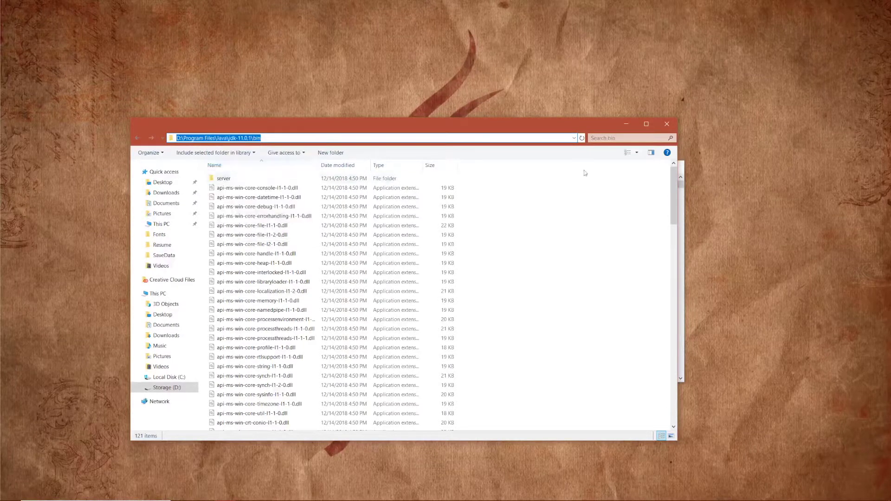
{"action": "left_click", "coordinate": [667, 124]}
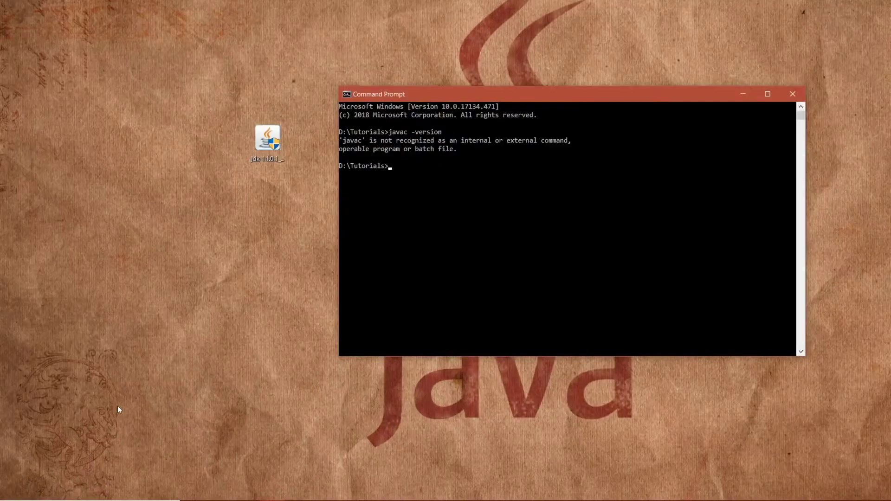
- Open Control Panel > System > Advanced system settings > Environment Variables
{"action": "left_click", "coordinate": [114, 493]}
{"action": "type", "text": "control panel"}
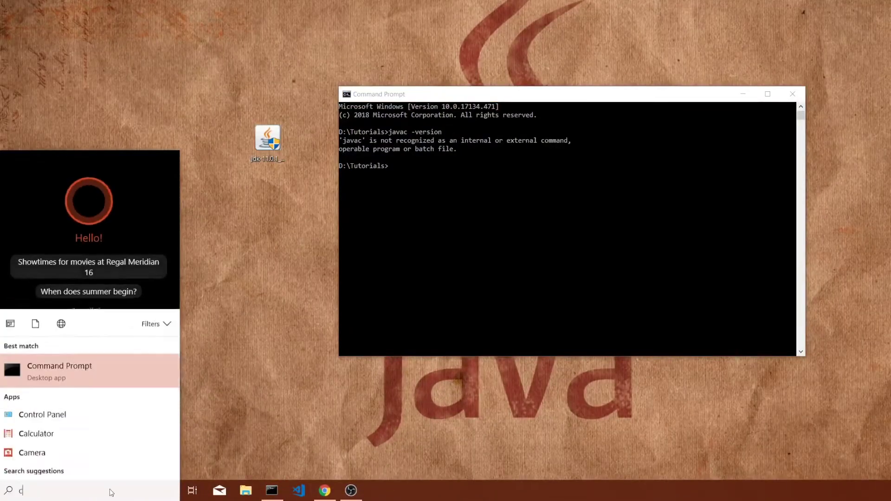
{"action": "key", "text": "Return"}
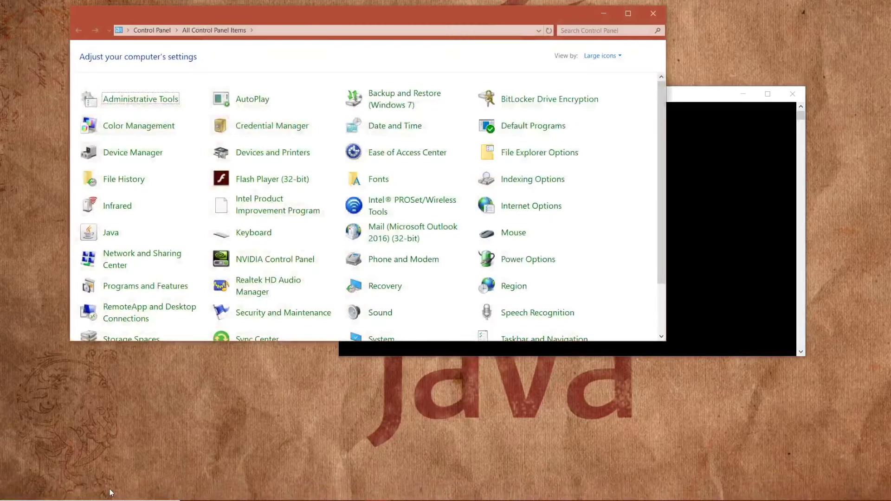
{"action": "scroll", "coordinate": [408, 237], "scroll_direction": "down", "scroll_amount": 1}
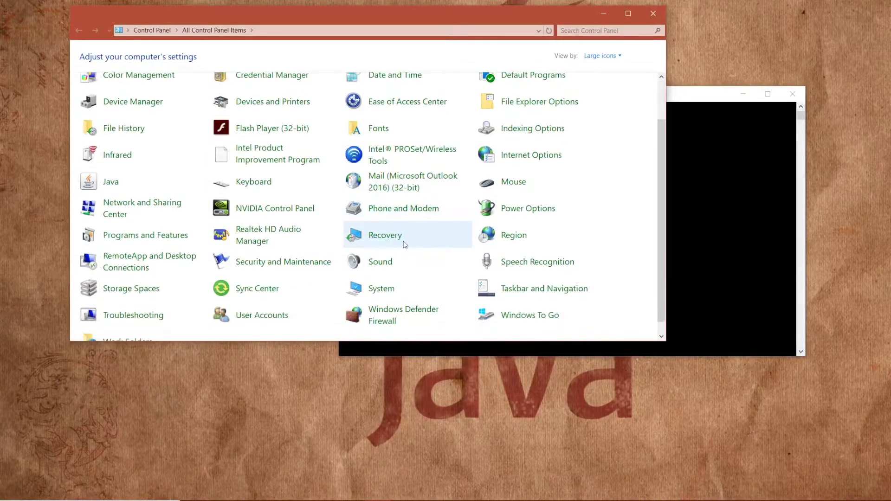
{"action": "left_click", "coordinate": [379, 289]}
{"action": "left_click", "coordinate": [118, 110]}
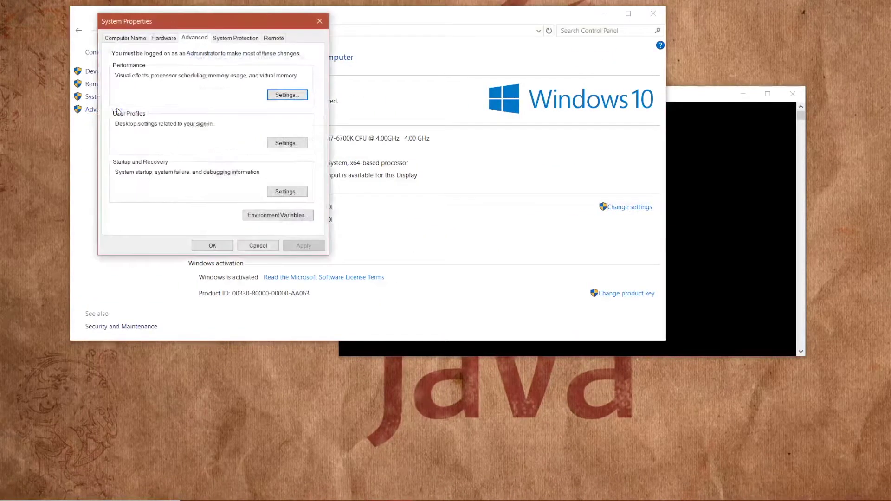
{"action": "left_click", "coordinate": [280, 215]}
{"action": "left_click_drag", "start_coordinate": [451, 43], "coordinate": [357, 18]}
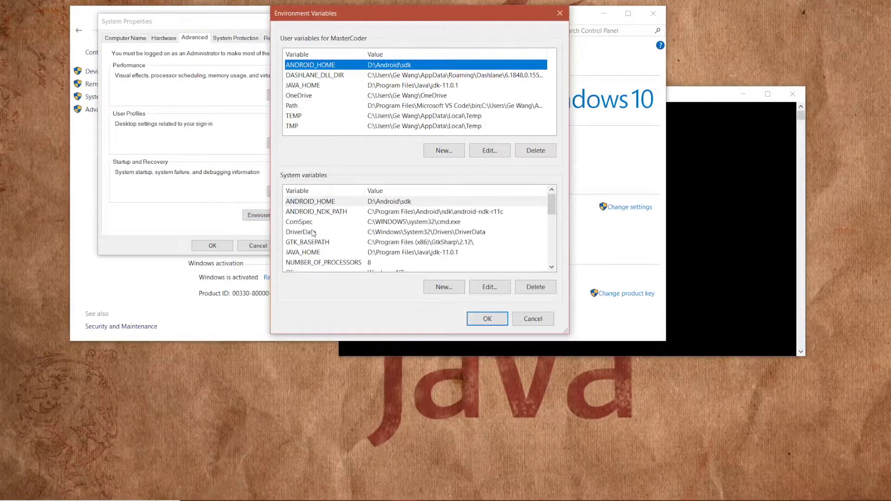
{"action": "scroll", "coordinate": [313, 233], "scroll_direction": "down", "scroll_amount": 1}
{"action": "scroll", "coordinate": [313, 233], "scroll_direction": "down", "scroll_amount": 1}
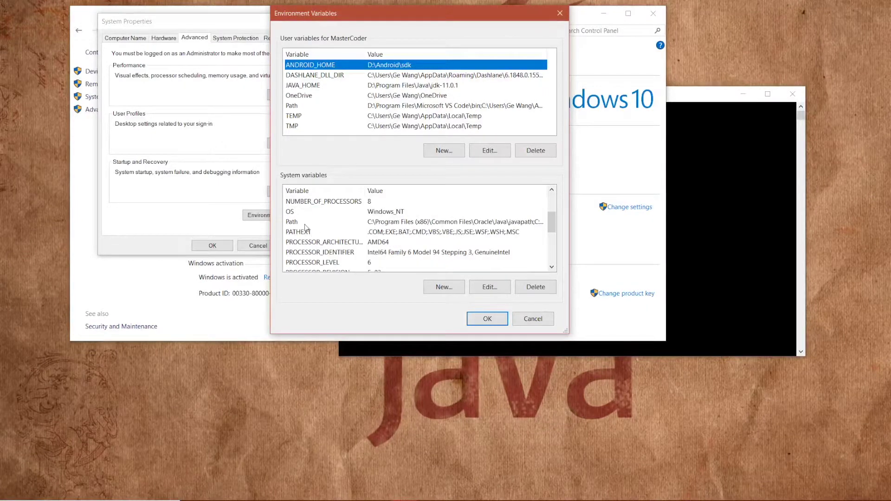
- Start a new system variable named Path with the pasted JDK bin path, then cancel it
{"action": "left_click", "coordinate": [304, 224]}
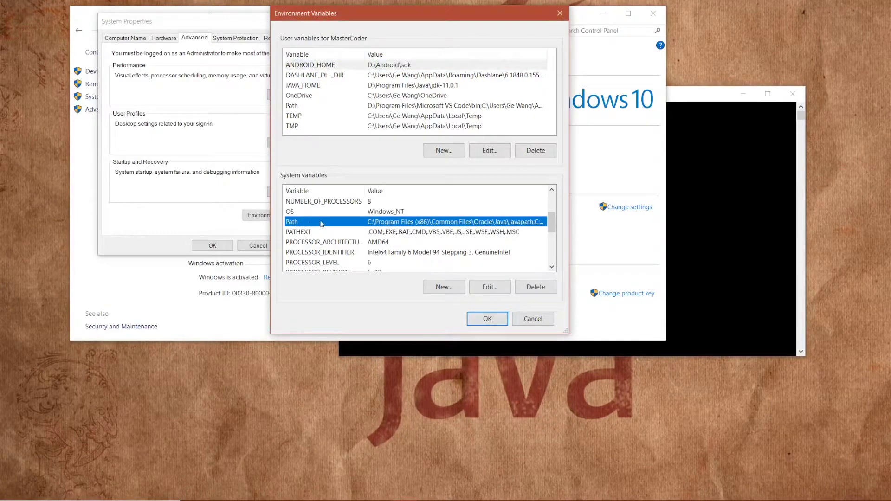
{"action": "left_click", "coordinate": [444, 288]}
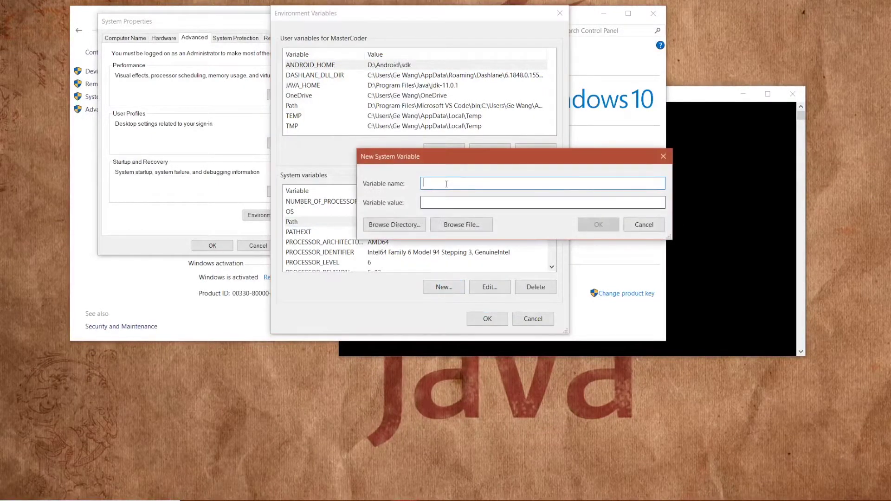
{"action": "type", "text": "Path"}
{"action": "key", "text": "ctrl+v"}
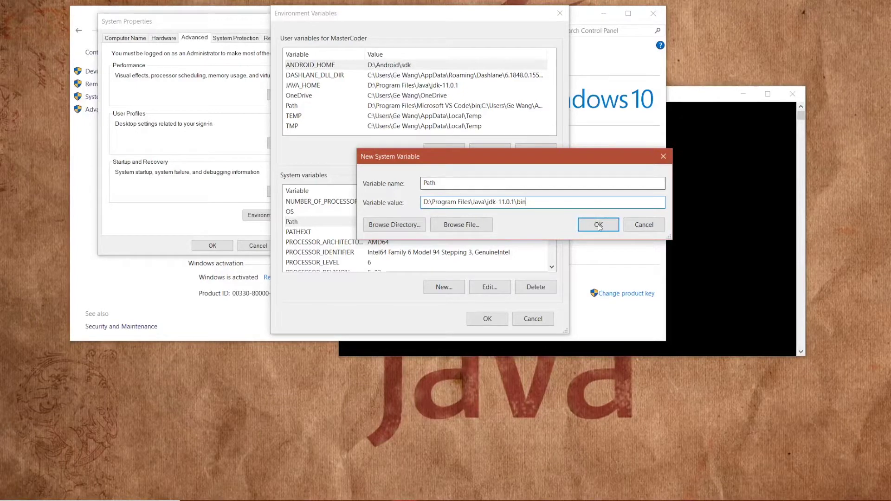
{"action": "left_click", "coordinate": [643, 225]}
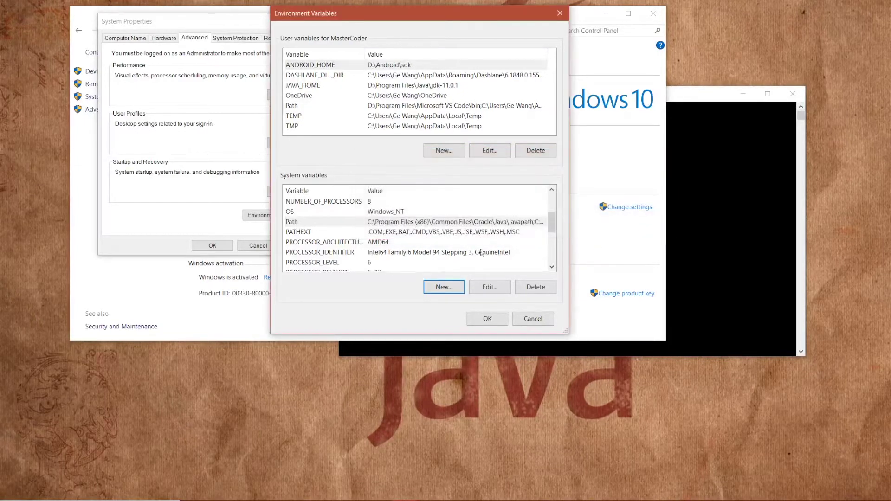
- Add D:\Program Files\Java\jdk-11.0.1\bin as a new entry in the system Path
{"action": "left_click", "coordinate": [406, 222]}
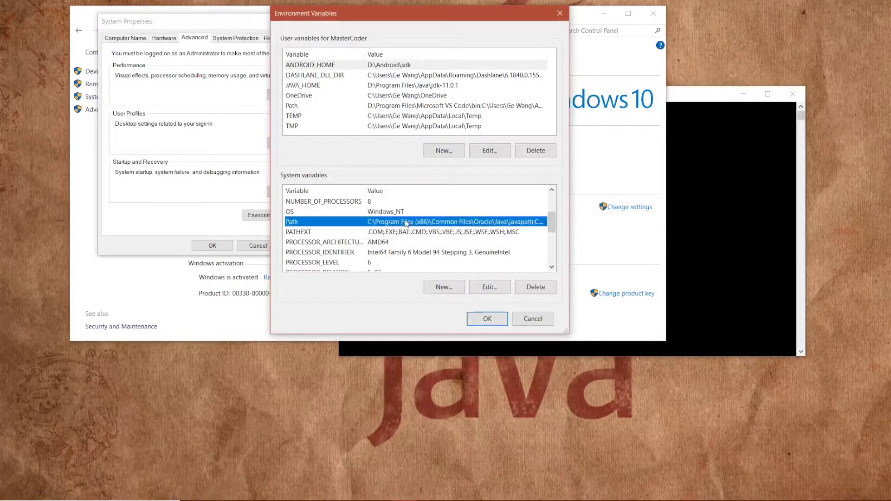
{"action": "left_click", "coordinate": [508, 288]}
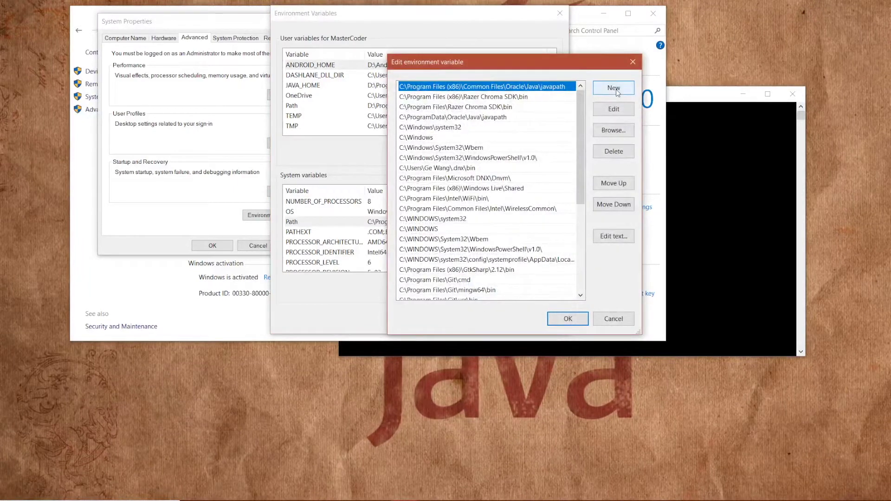
{"action": "left_click", "coordinate": [614, 91]}
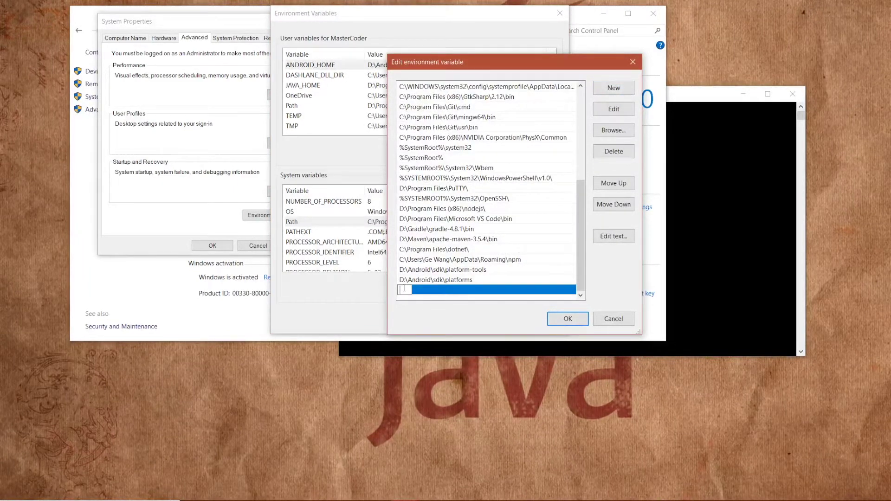
{"action": "key", "text": "ctrl+v"}
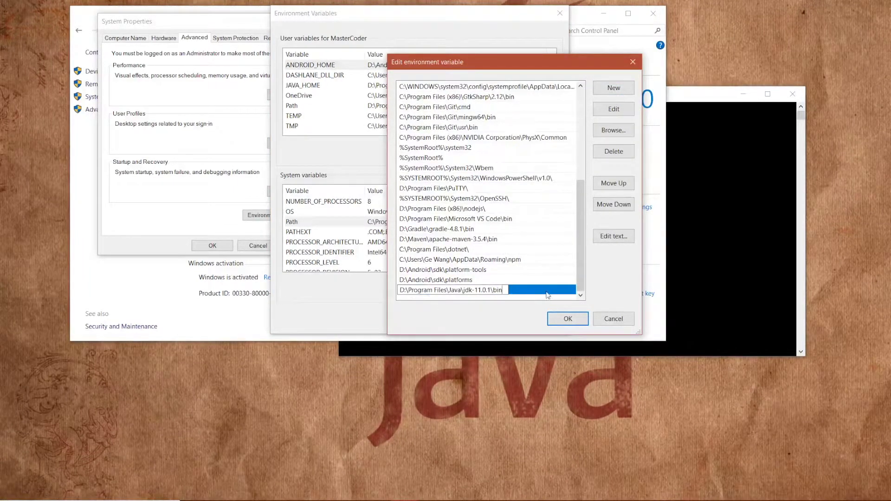
{"action": "key", "text": "Return"}
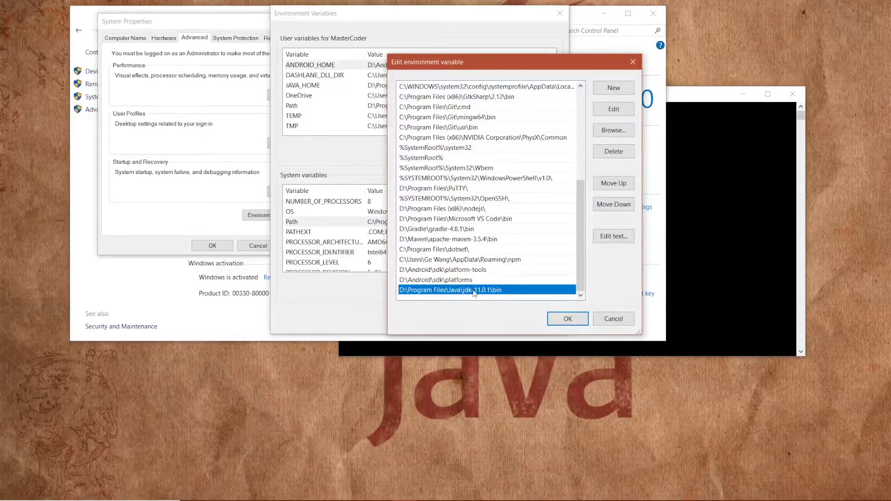
- Move the JDK bin entry to the top of the Path list
{"action": "left_click", "coordinate": [612, 184]}
{"action": "left_click", "coordinate": [612, 184]}
{"action": "left_click", "coordinate": [612, 184]}
{"action": "left_click", "coordinate": [612, 184]}
{"action": "left_click", "coordinate": [611, 184]}
{"action": "left_click", "coordinate": [611, 184]}
{"action": "left_click", "coordinate": [612, 183]}
{"action": "left_click", "coordinate": [612, 184]}
{"action": "left_click", "coordinate": [611, 184]}
{"action": "left_click", "coordinate": [612, 184]}
{"action": "left_click", "coordinate": [612, 184]}
{"action": "left_click", "coordinate": [612, 183]}
{"action": "left_click", "coordinate": [612, 184]}
{"action": "left_click", "coordinate": [612, 183]}
{"action": "left_click", "coordinate": [611, 184]}
{"action": "left_click", "coordinate": [612, 183]}
{"action": "double_click", "coordinate": [612, 184]}
{"action": "left_click", "coordinate": [612, 184]}
{"action": "left_click", "coordinate": [612, 183]}
{"action": "left_click", "coordinate": [611, 183]}
{"action": "double_click", "coordinate": [611, 184]}
{"action": "left_click", "coordinate": [611, 183]}
{"action": "left_click", "coordinate": [612, 184]}
{"action": "left_click", "coordinate": [612, 183]}
{"action": "left_click", "coordinate": [612, 184]}
{"action": "left_click", "coordinate": [612, 184]}
{"action": "left_click", "coordinate": [611, 183]}
{"action": "left_click", "coordinate": [612, 184]}
{"action": "left_click", "coordinate": [612, 184]}
{"action": "left_click", "coordinate": [612, 183]}
{"action": "left_click", "coordinate": [611, 184]}
{"action": "left_click", "coordinate": [611, 184]}
{"action": "left_click", "coordinate": [612, 184]}
{"action": "left_click", "coordinate": [612, 184]}
{"action": "left_click", "coordinate": [611, 184]}
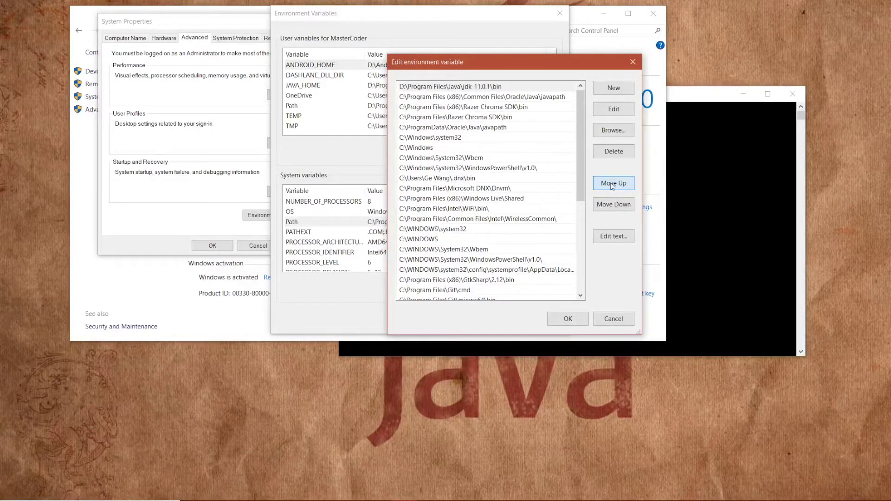
- Confirm the JDK bin entry is first and save Path and Environment Variables with OK
{"action": "left_click", "coordinate": [505, 87]}
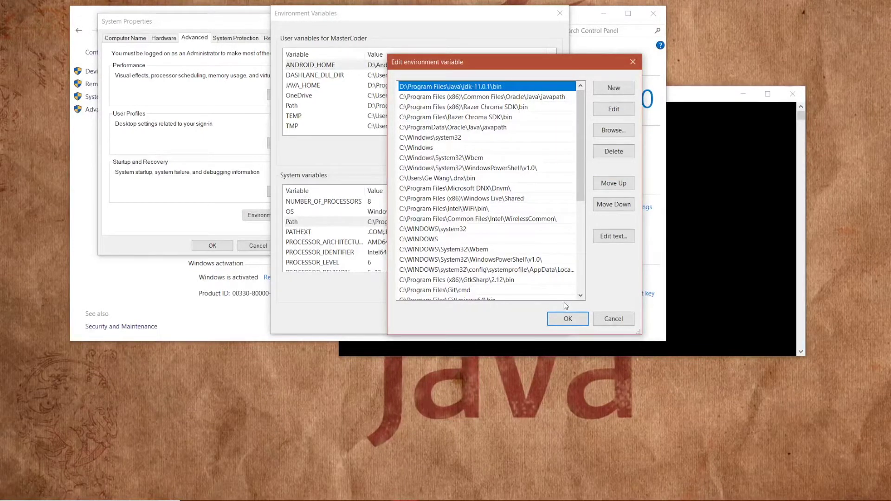
{"action": "left_click", "coordinate": [567, 318]}
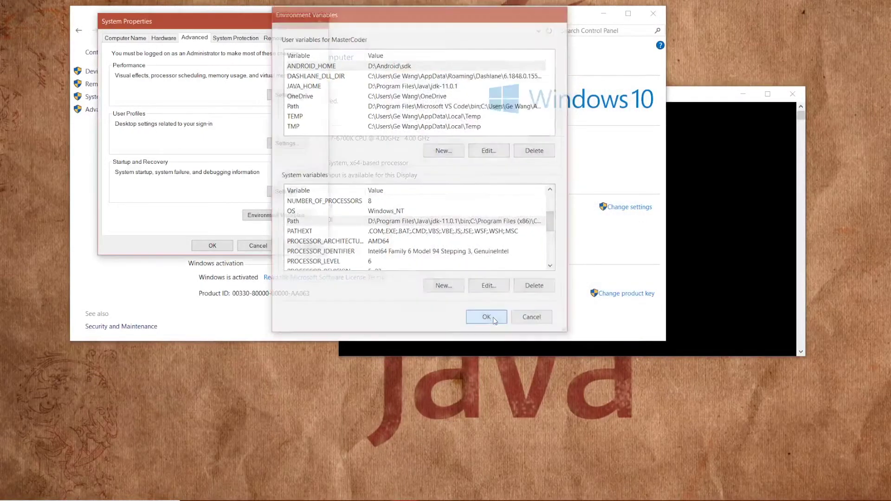
{"action": "left_click", "coordinate": [480, 315]}
- Close System Properties, the System window and the old Command Prompt
{"action": "left_click", "coordinate": [211, 245]}
{"action": "left_click", "coordinate": [653, 13]}
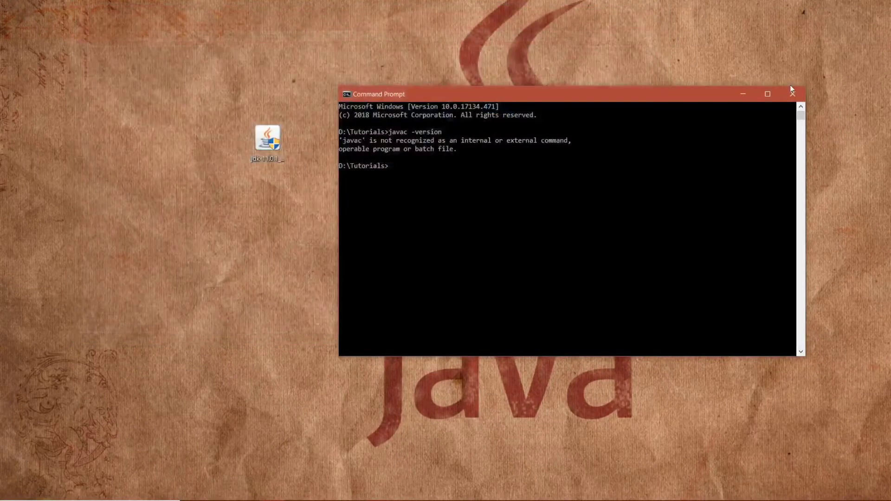
{"action": "left_click", "coordinate": [673, 168]}
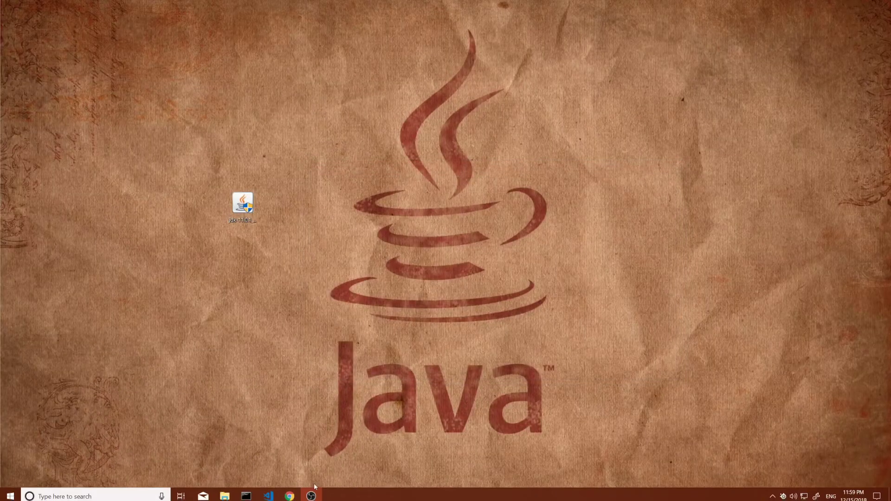
- Open a fresh Command Prompt and run javac -ver, which reports javac 11.0.1
{"action": "left_click", "coordinate": [246, 492]}
{"action": "type", "text": "javac -version"}
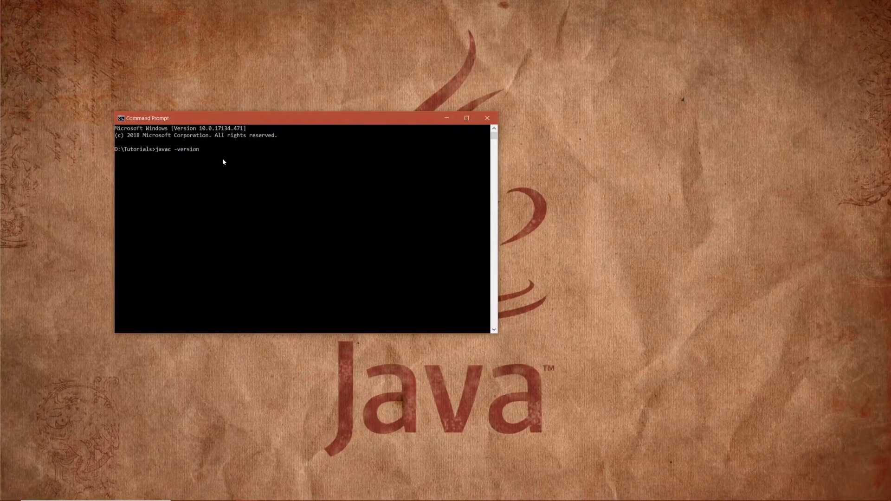
{"action": "key", "text": "Return"}
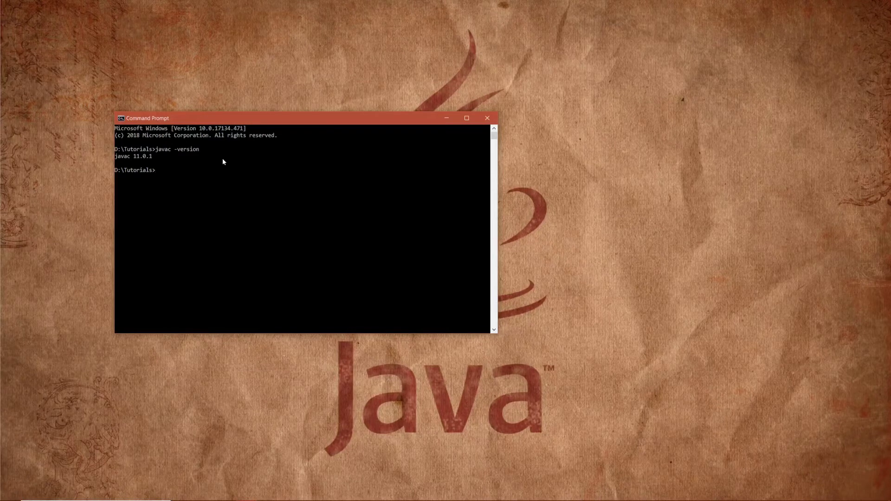